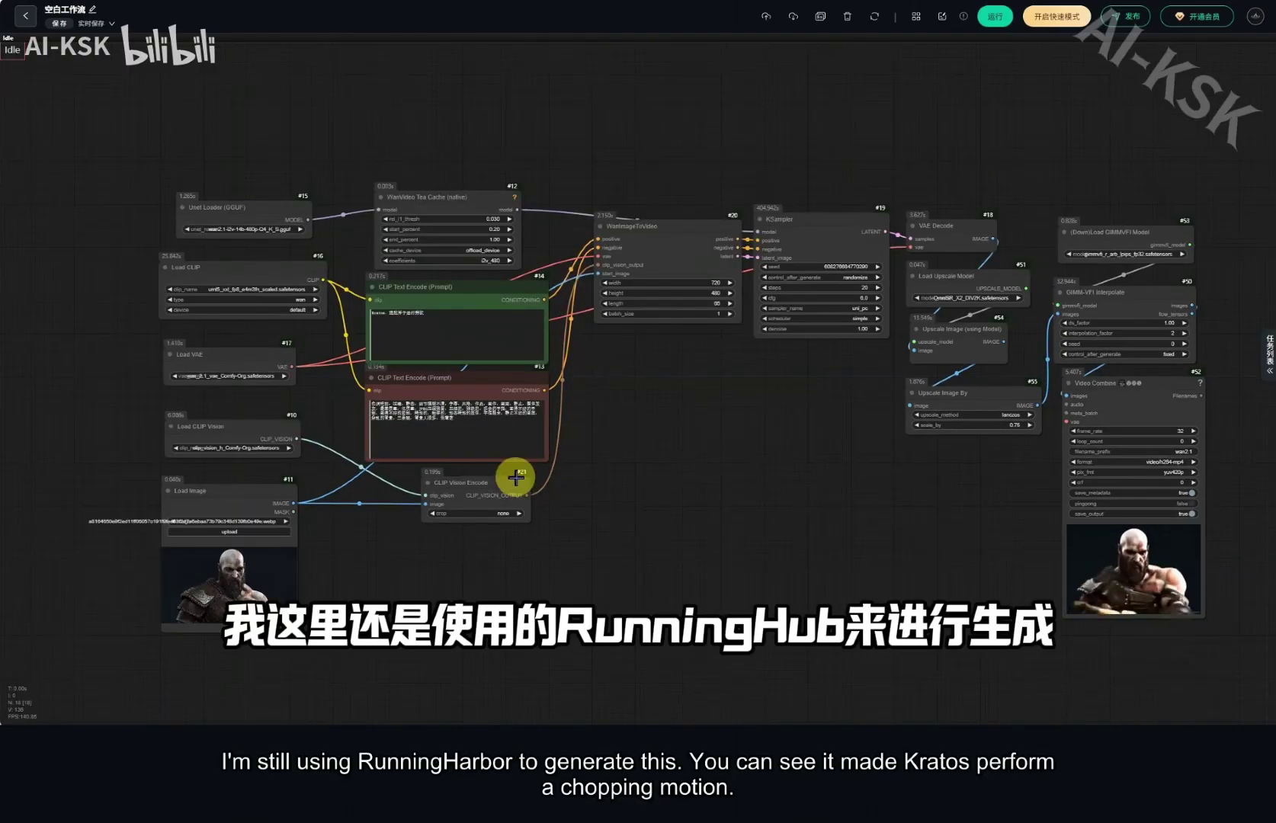
# Step: Examine the Kratos image-to-video workflow, the ComfyUI-GGUF readme and the Wan2.1-I2V-14B-480P-gguf file list on Hugging Face
pyautogui.moveTo(392, 559); pyautogui.dragTo(396, 437)
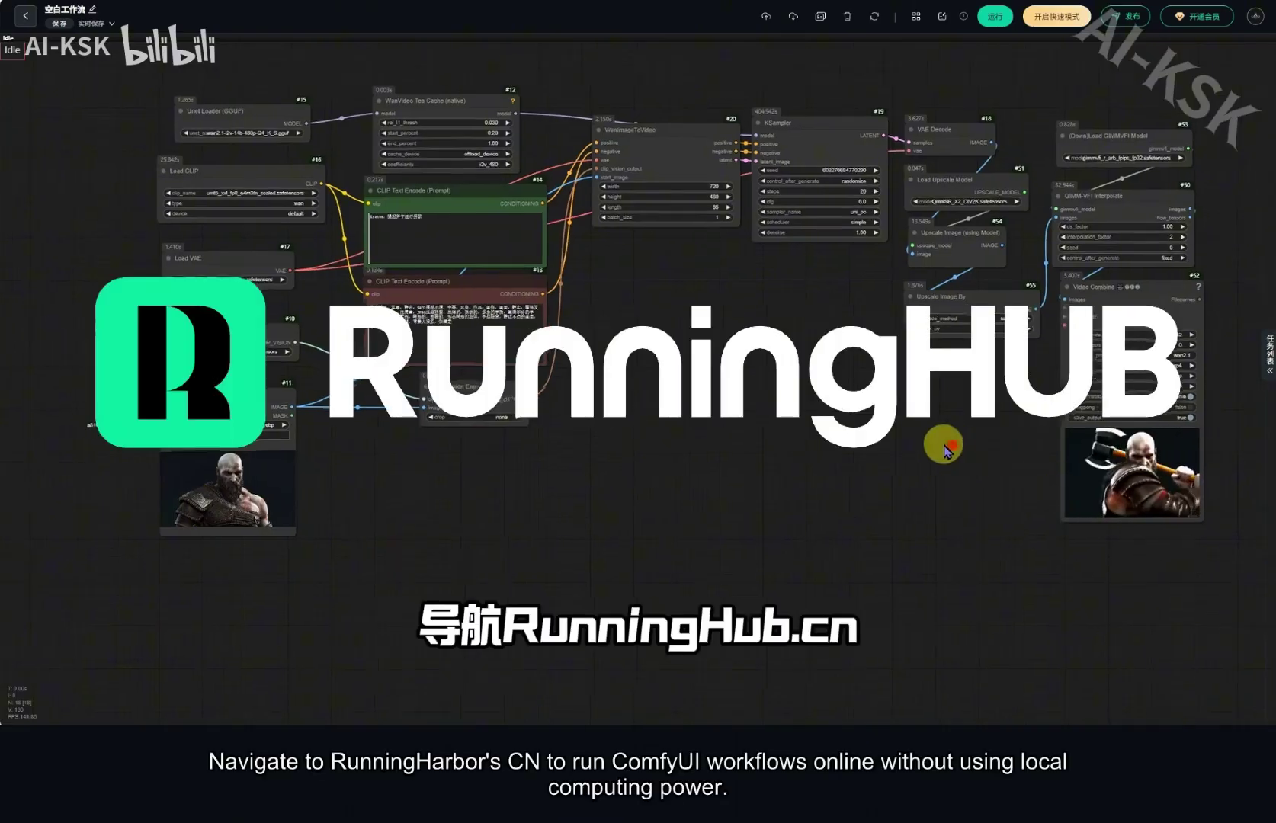
pyautogui.moveTo(940, 441); pyautogui.dragTo(920, 494)
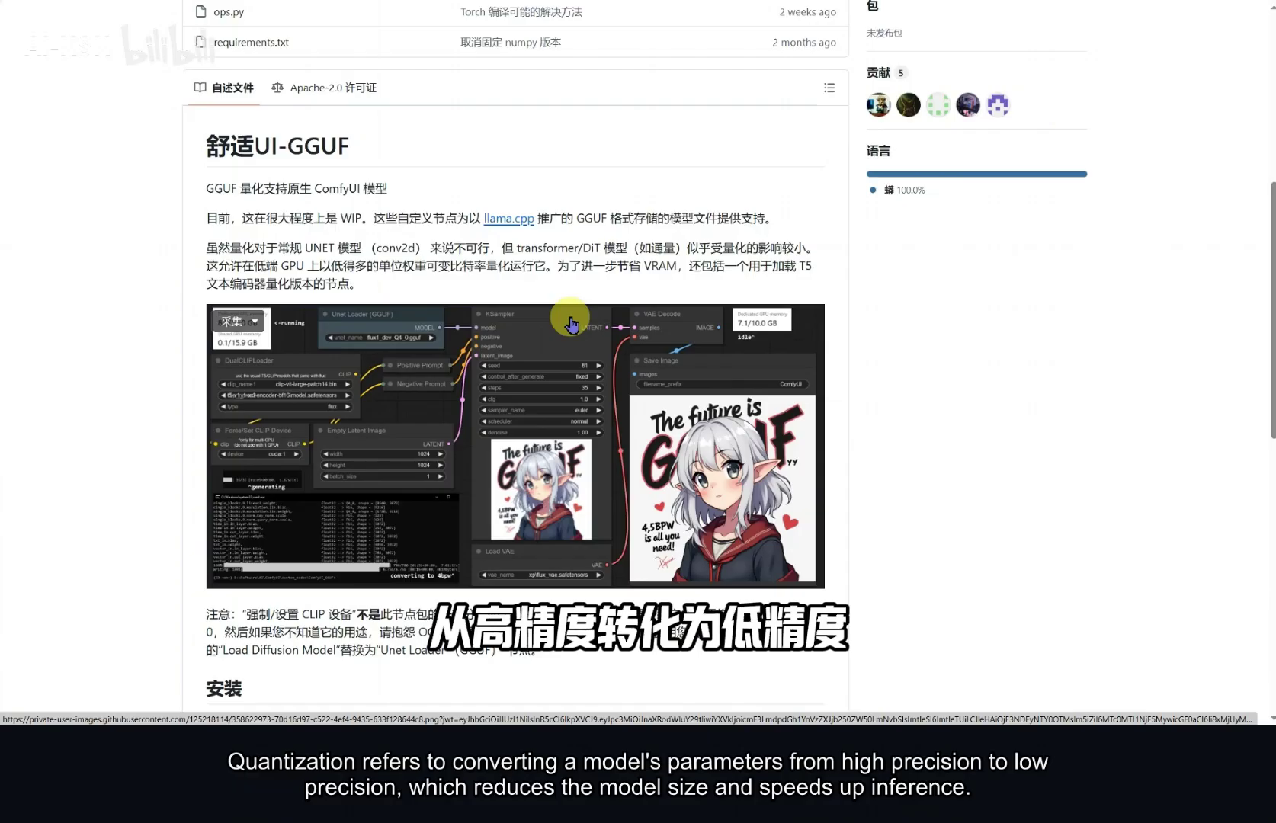
pyautogui.scroll(-3, 571, 324)
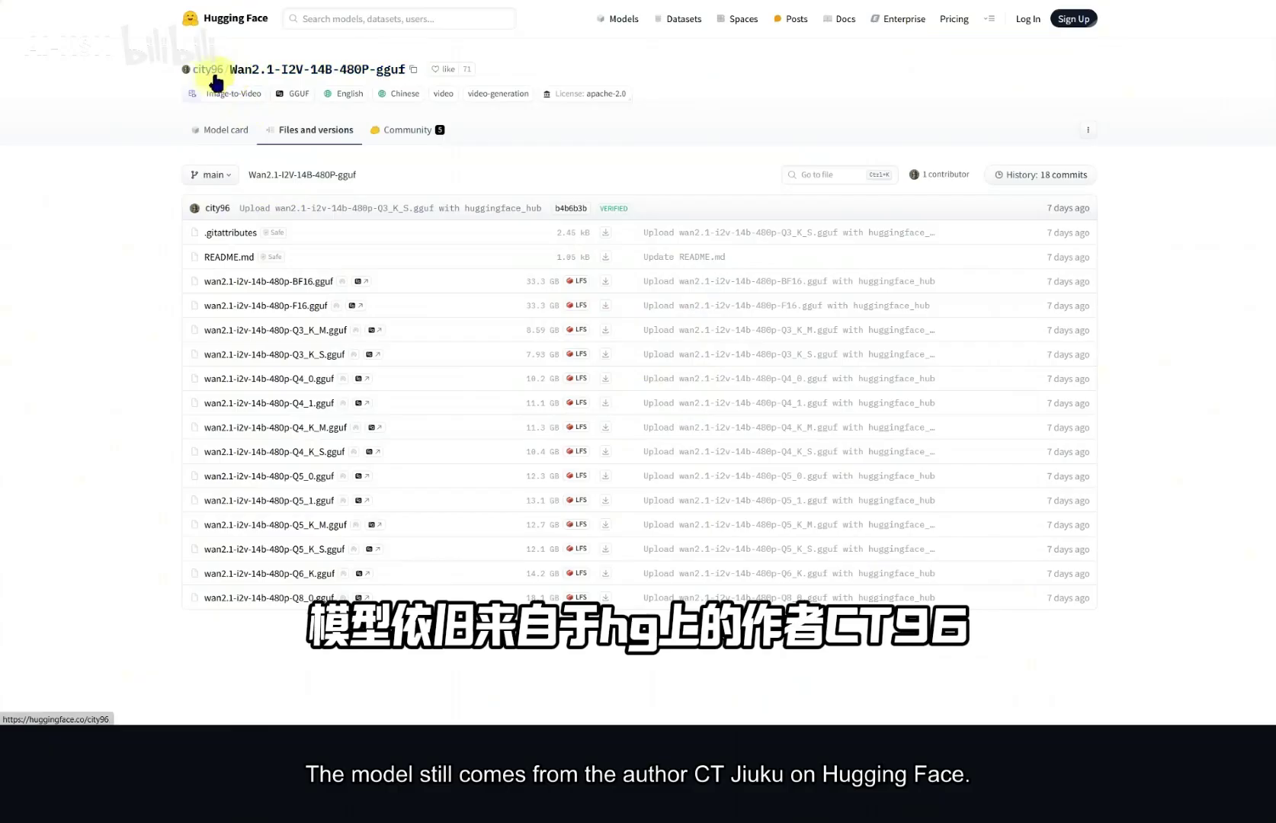
pyautogui.moveTo(217, 74)
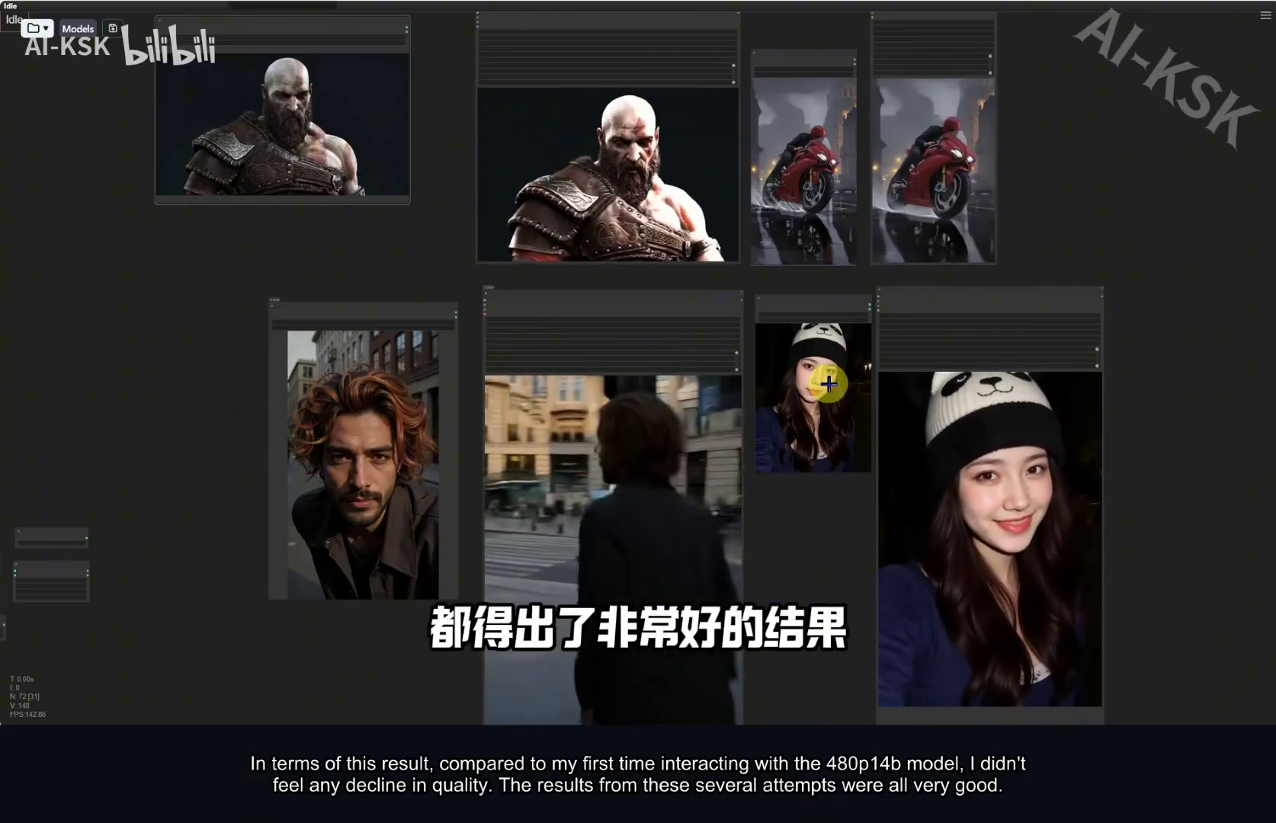
# Step: Compare the source images with the generated videos of the woman's selfie, the walking man, Kratos with the axe and the motorcycle rider
pyautogui.scroll(3, 818, 382)
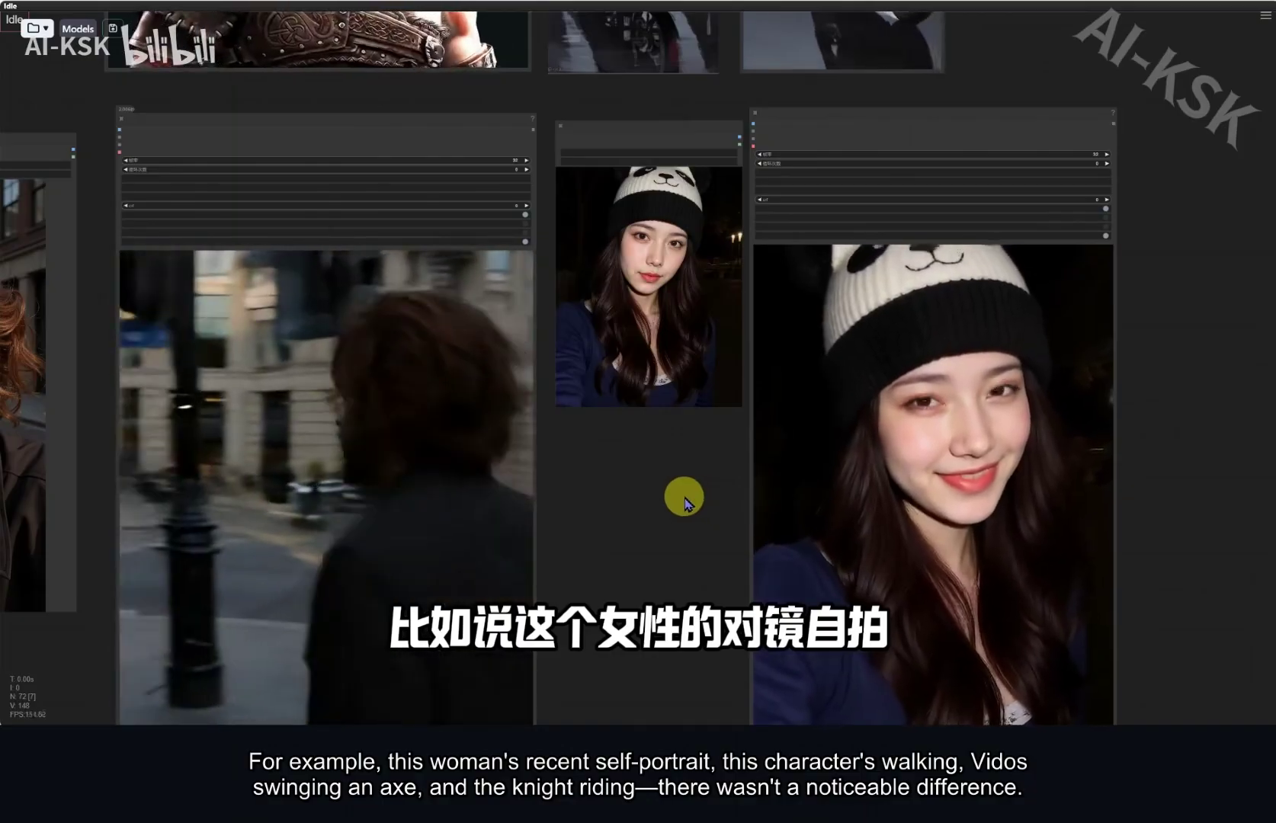
pyautogui.scroll(-4, 690, 497)
pyautogui.moveTo(714, 507); pyautogui.dragTo(1067, 460)
pyautogui.scroll(4, 1000, 460)
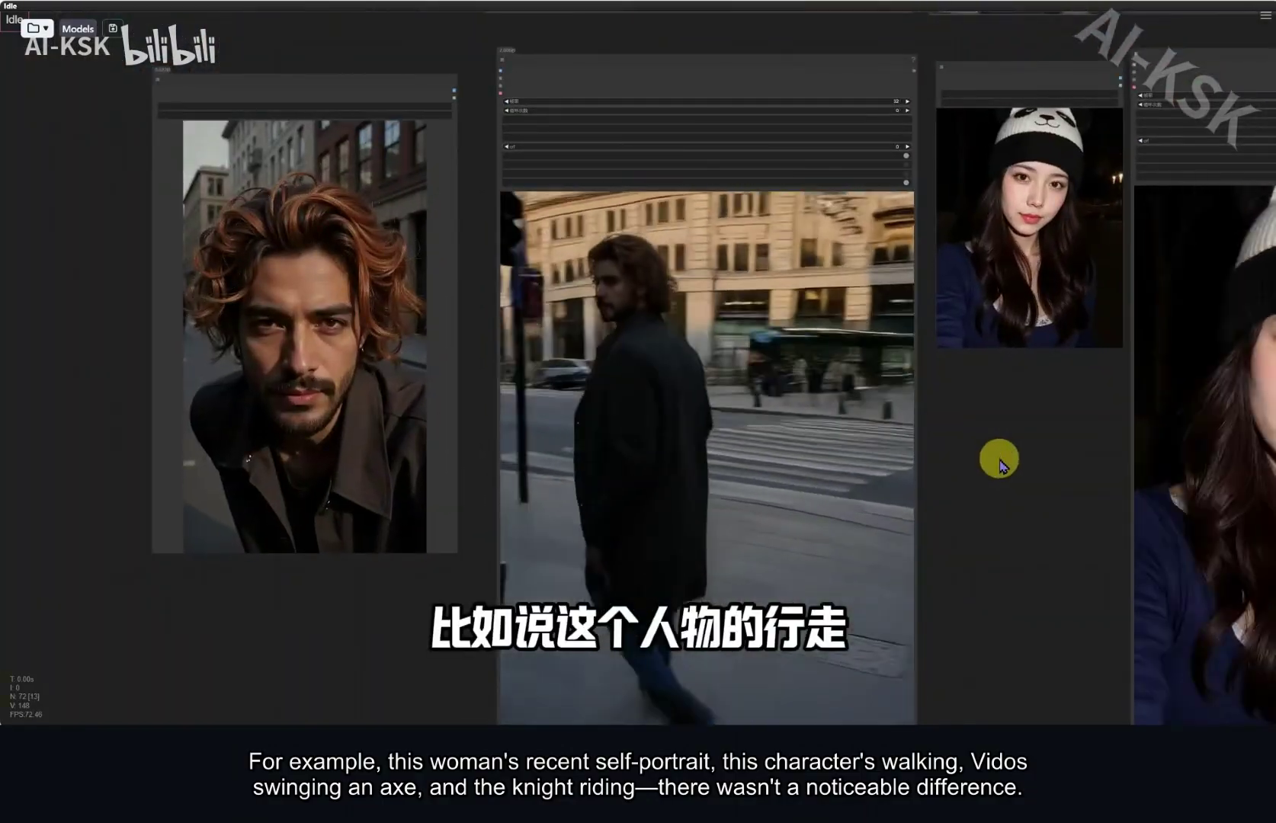
pyautogui.scroll(-4, 1000, 460)
pyautogui.moveTo(978, 398); pyautogui.dragTo(833, 576)
pyautogui.scroll(4, 834, 576)
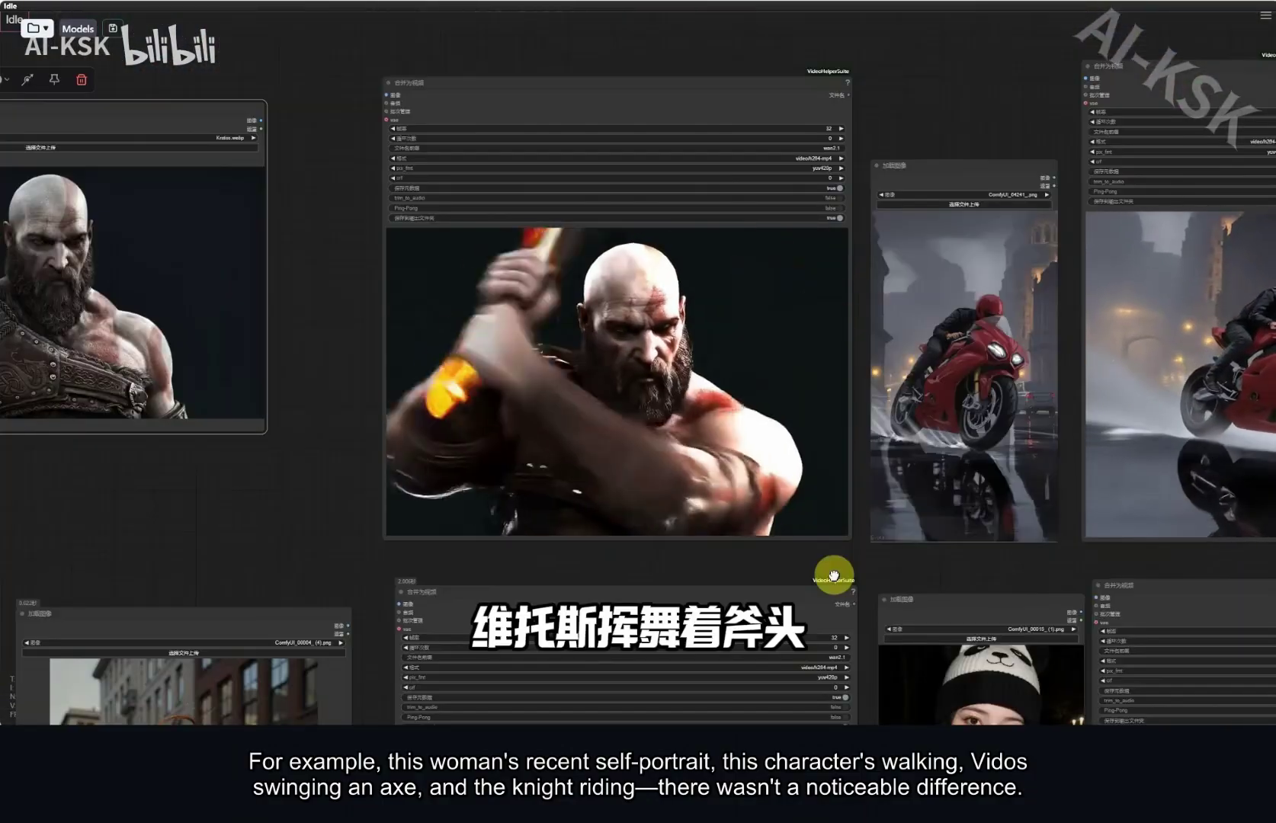
pyautogui.scroll(-4, 833, 575)
pyautogui.scroll(5, 1001, 442)
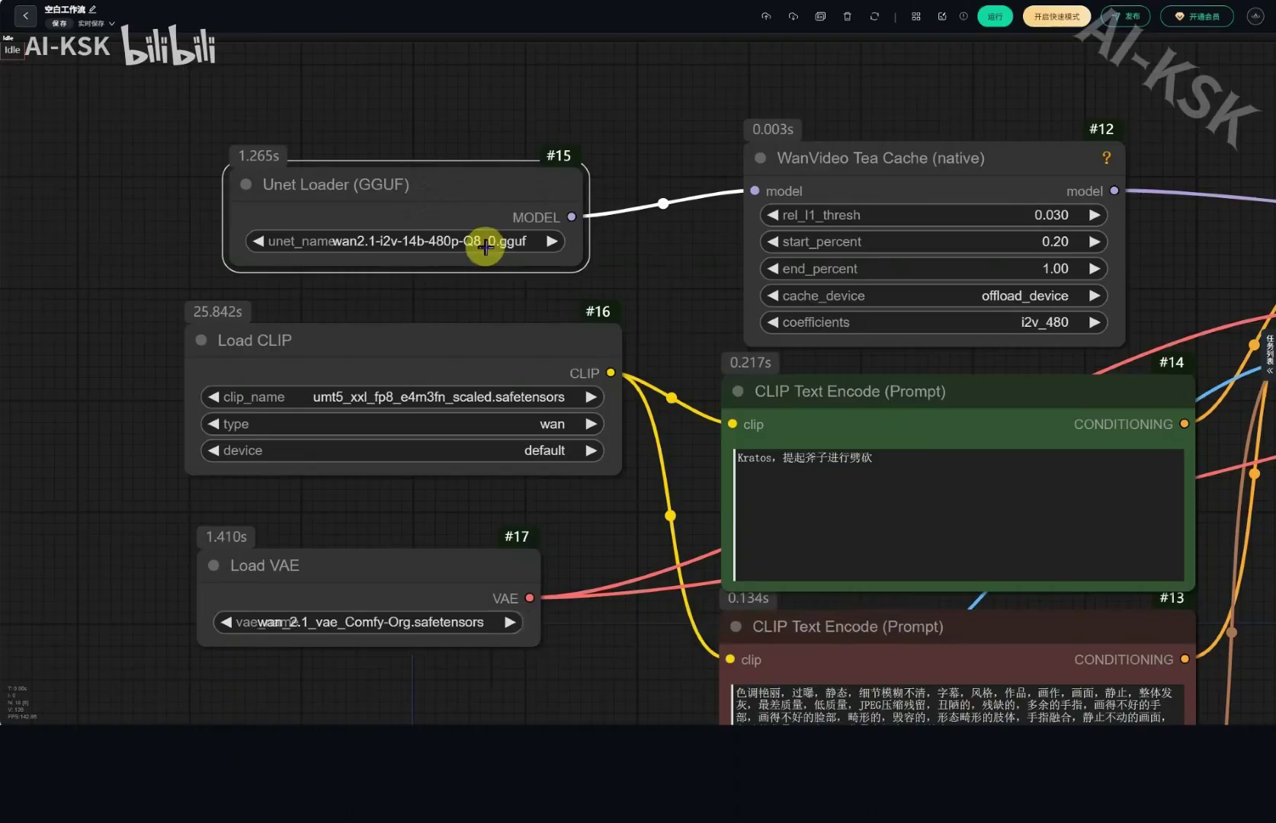
# Step: Review the Unet Loader model options and the Tea Cache, WanImageToVideo, upscaling and GIMM-VFI interpolation settings in the workflow
pyautogui.click(521, 243)
pyautogui.click(526, 372)
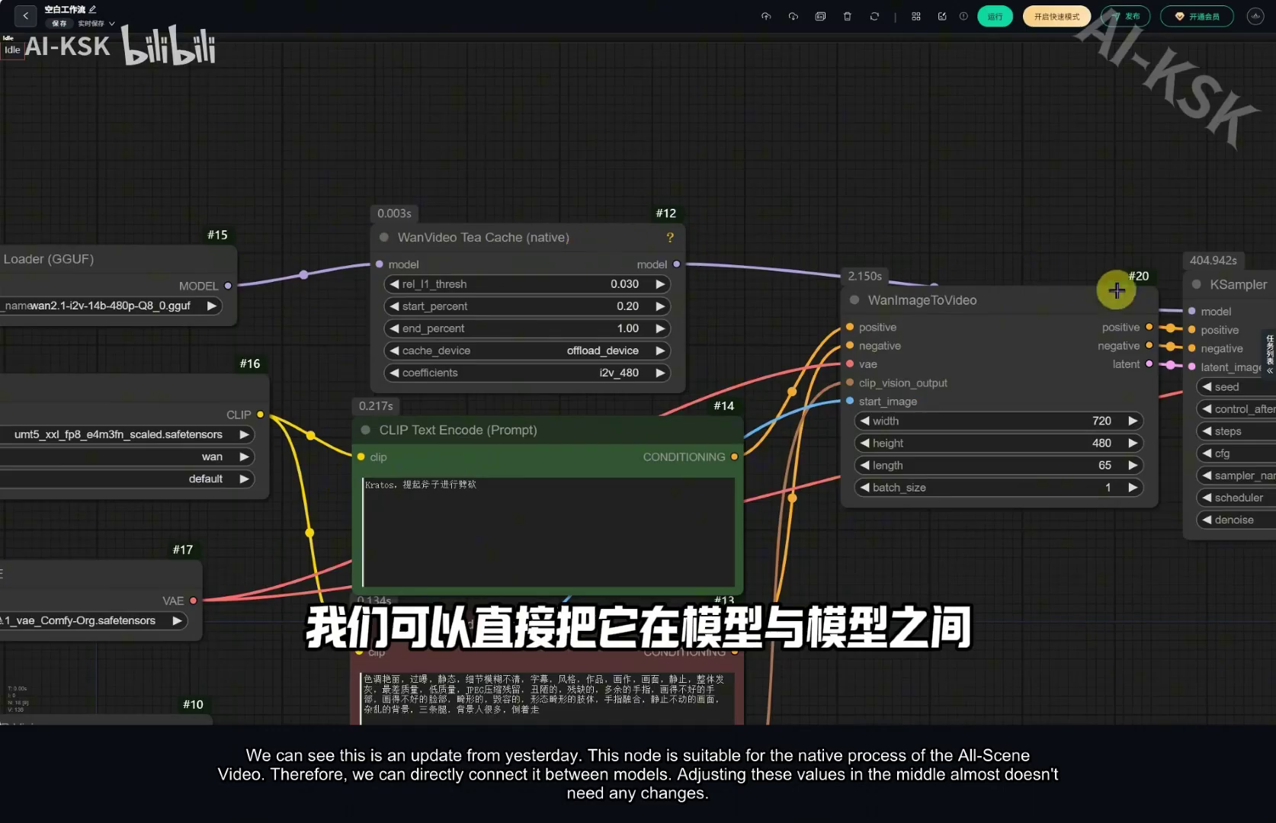
pyautogui.scroll(7, 688, 294)
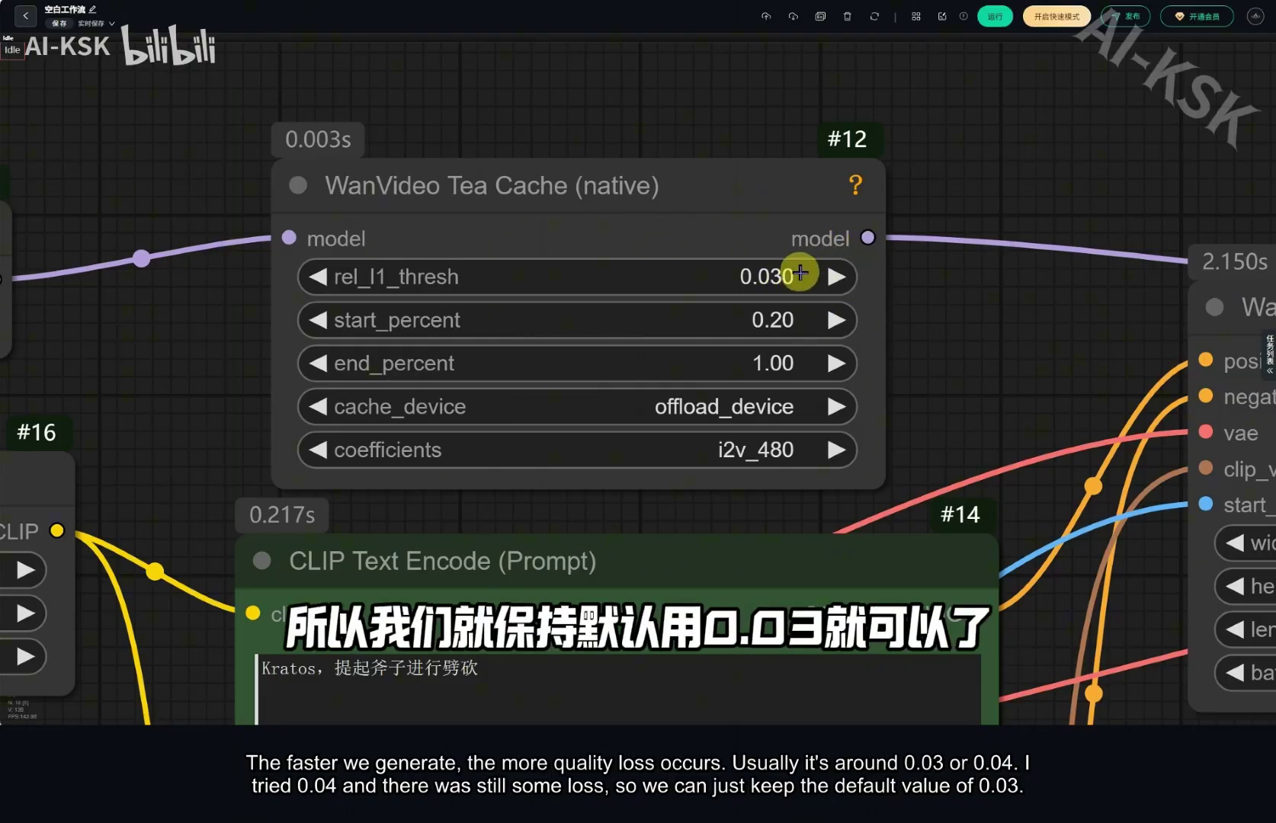
pyautogui.scroll(-5, 799, 272)
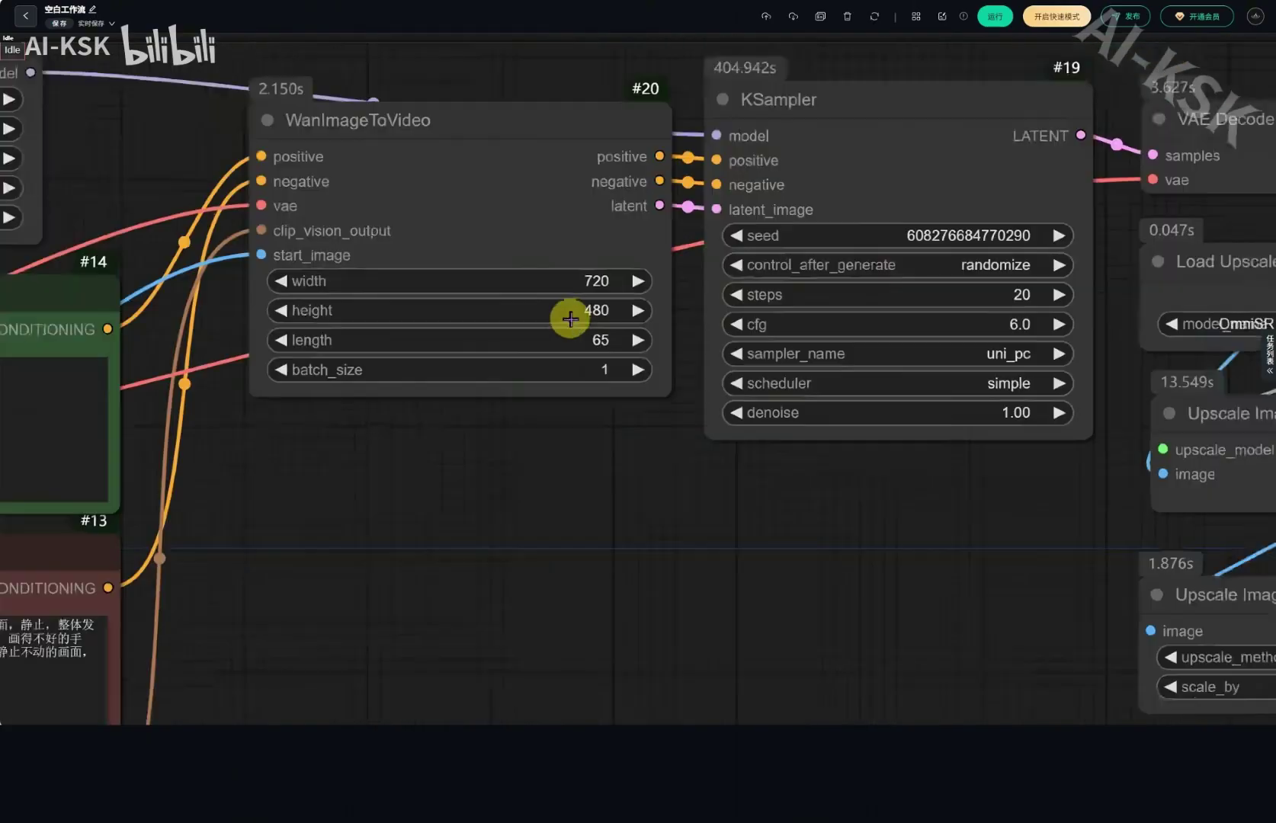
pyautogui.scroll(1, 579, 294)
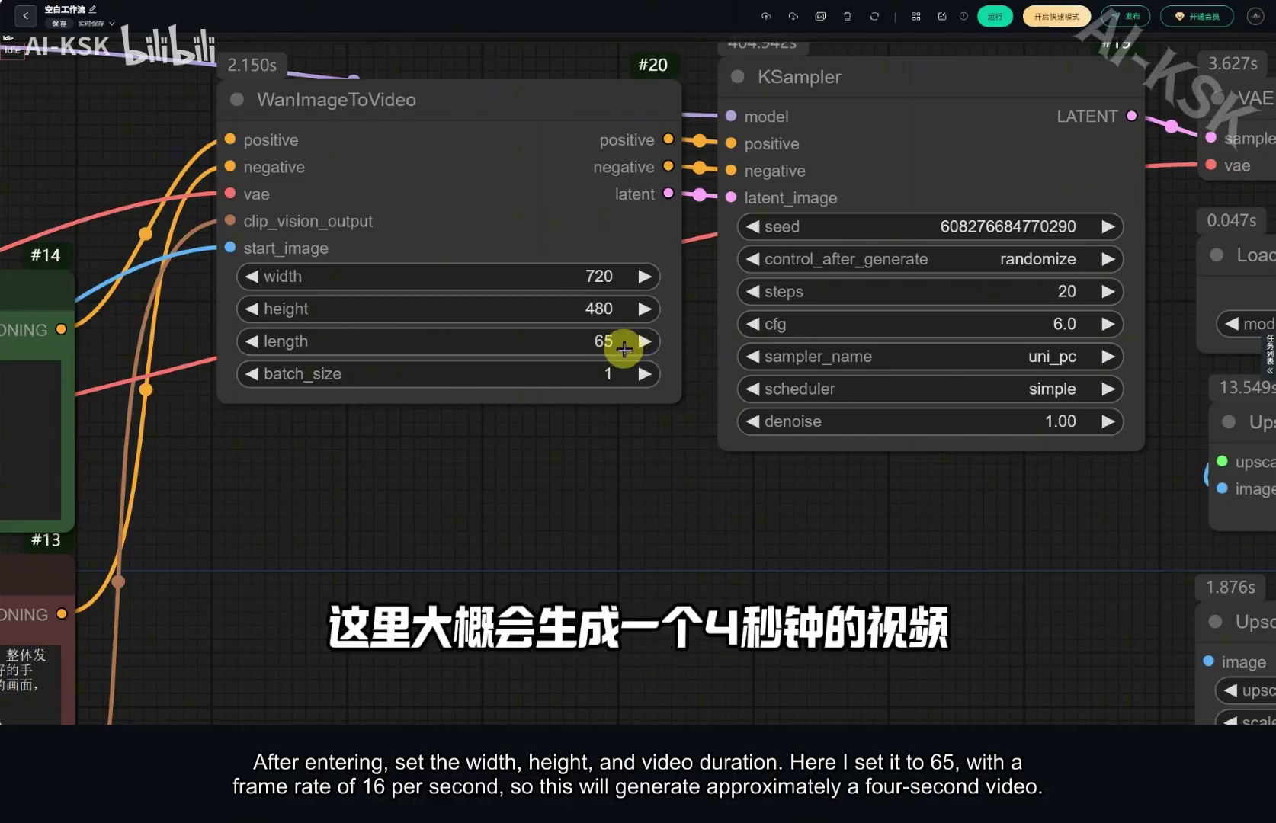
pyautogui.scroll(-8, 623, 349)
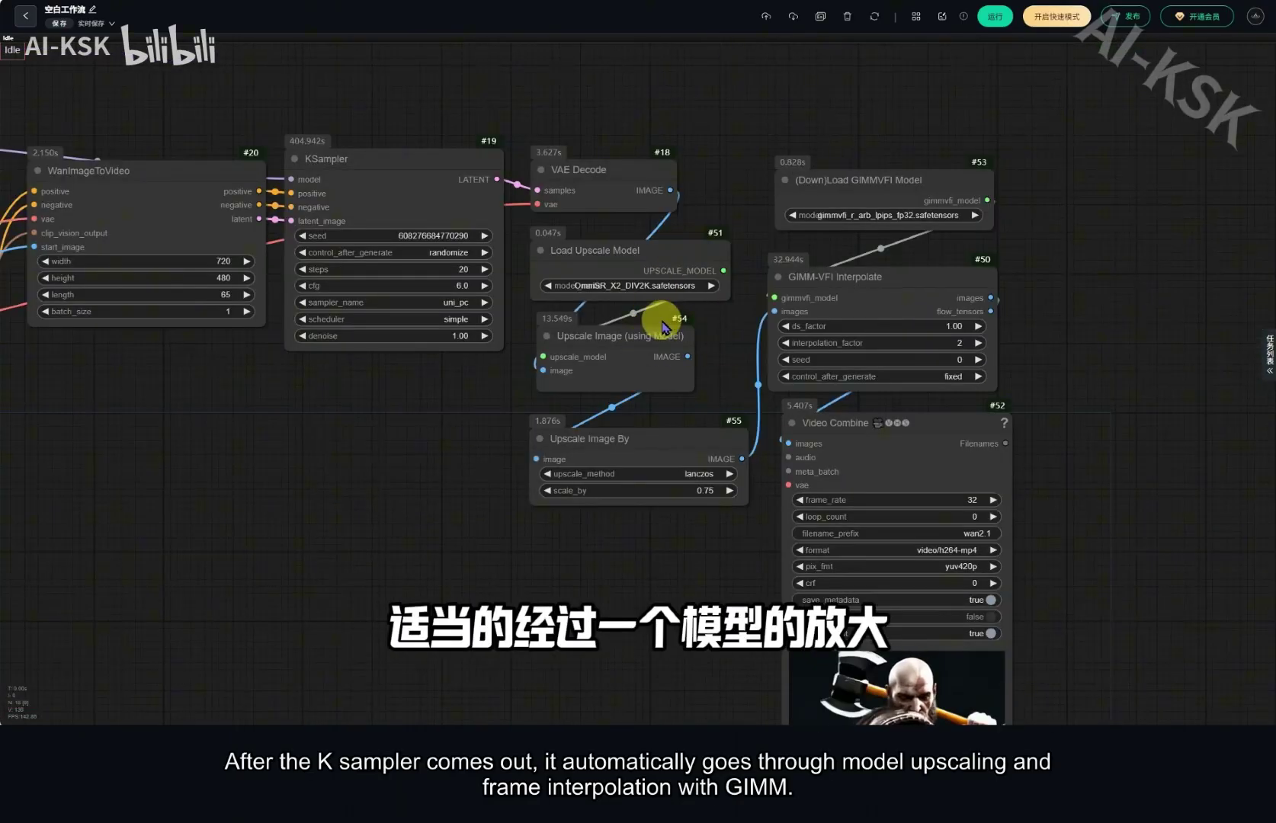
pyautogui.scroll(3, 658, 319)
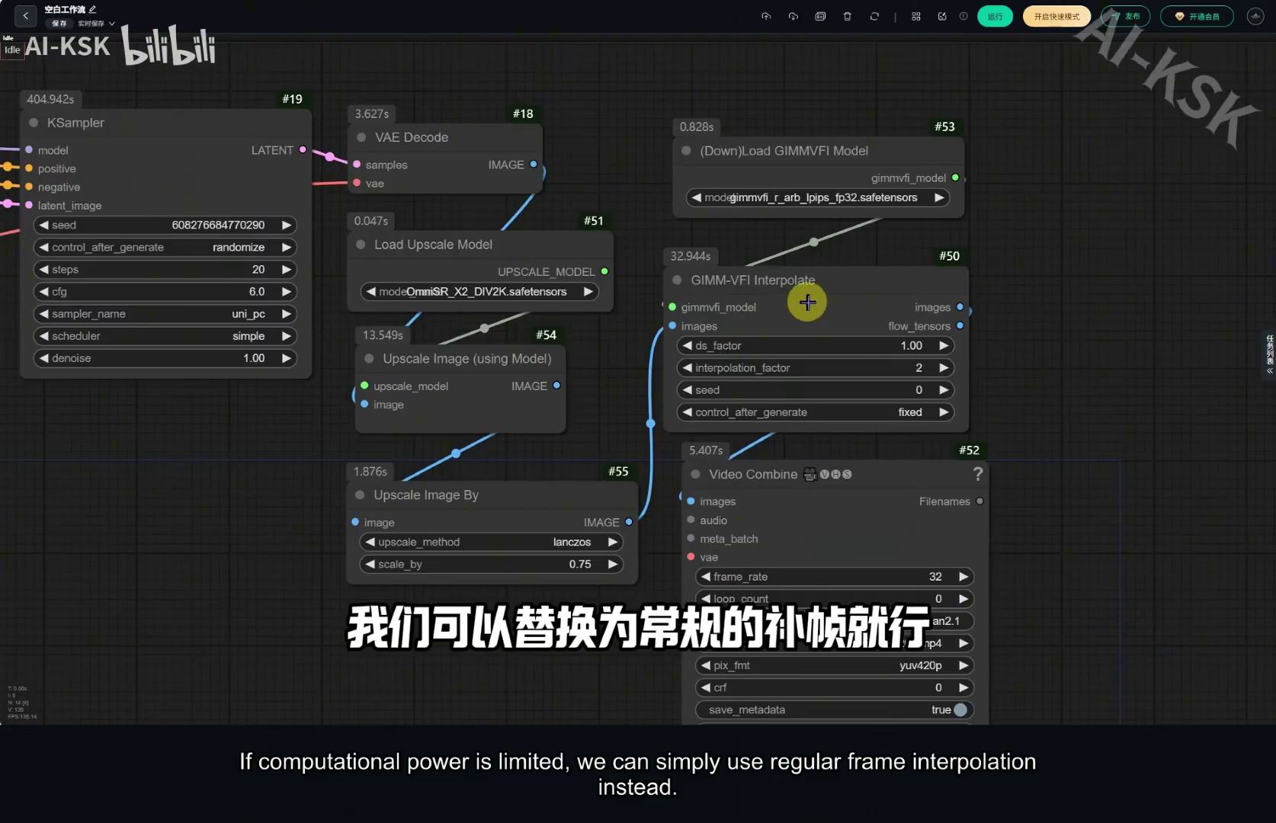
pyautogui.scroll(3, 807, 302)
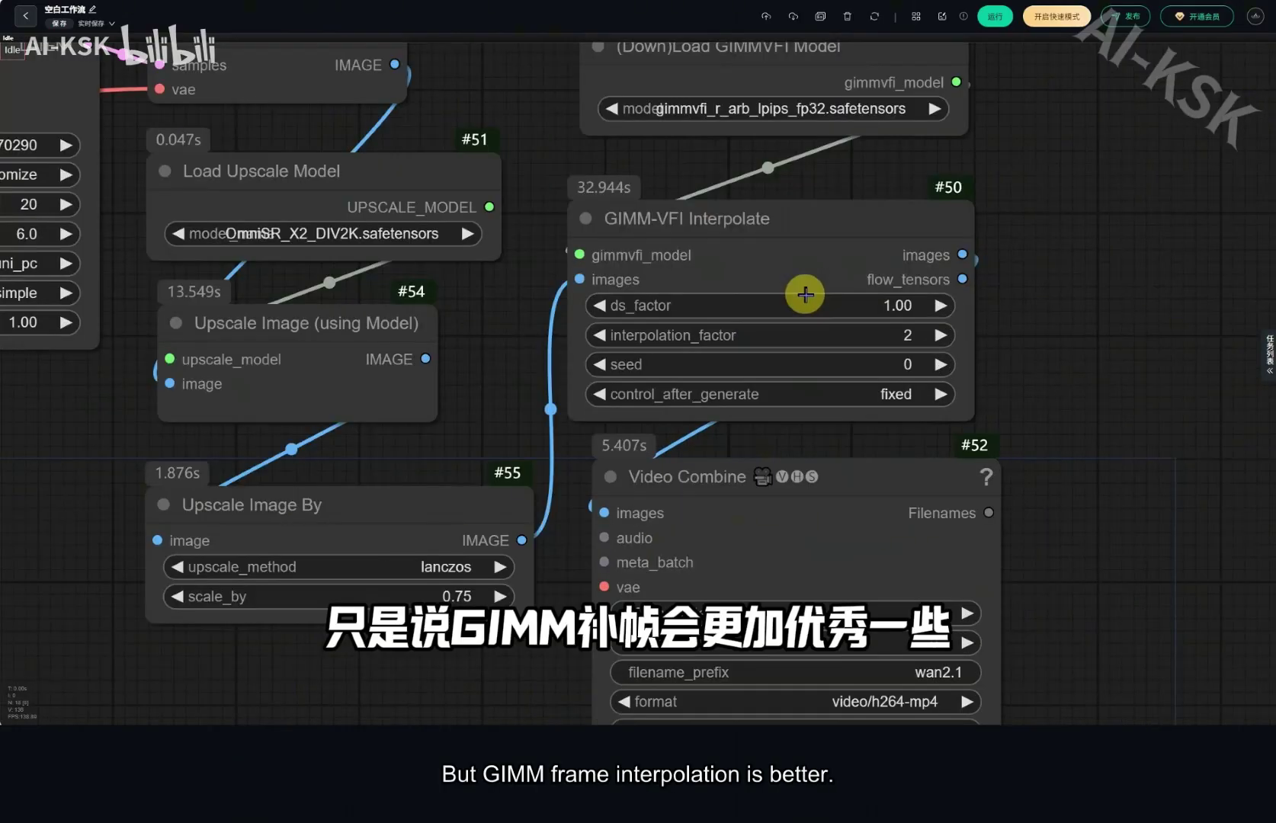
pyautogui.scroll(-5, 877, 399)
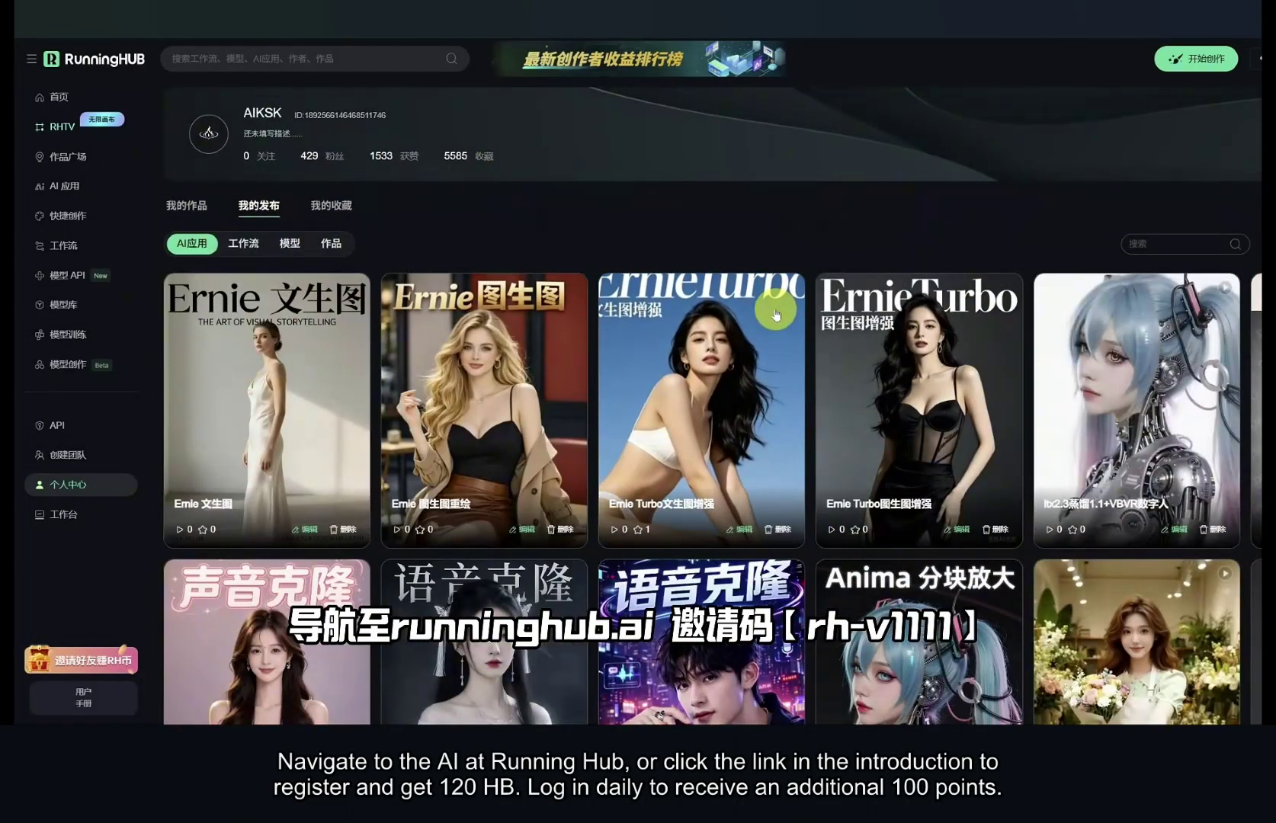
# Step: Browse the published AI apps and workflows on the RunningHub profile and view the LTX 2.3 + VBVR 多图首尾帧 app
pyautogui.scroll(-5, 775, 314)
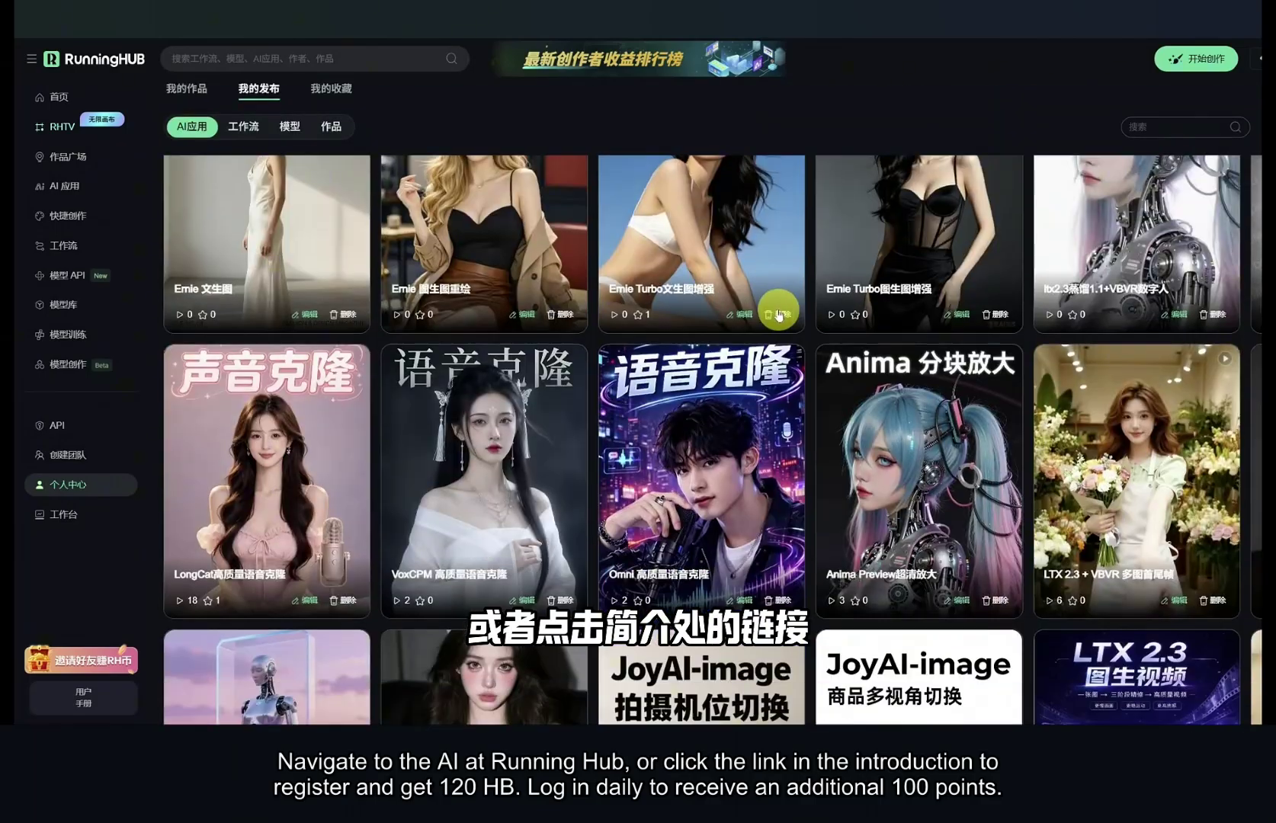
pyautogui.scroll(-5, 782, 322)
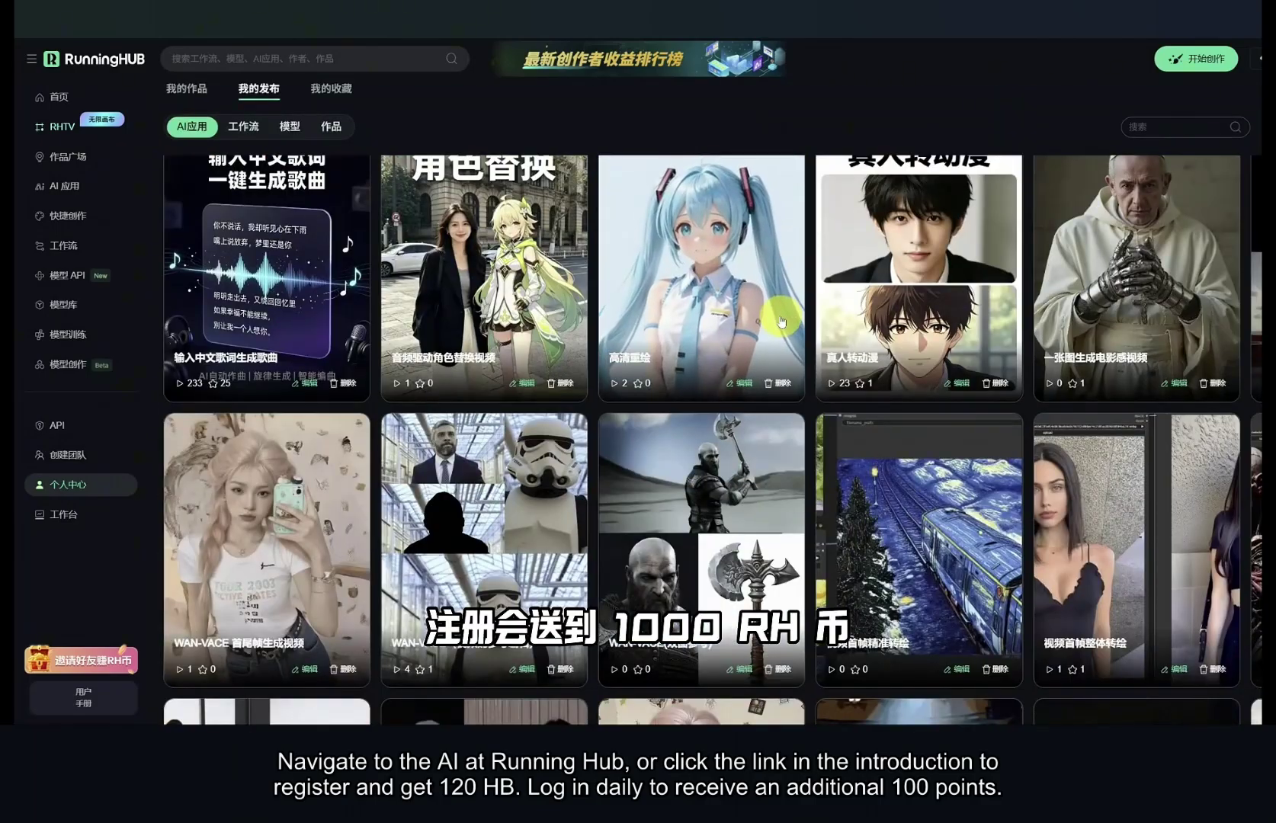
pyautogui.scroll(-3, 781, 322)
pyautogui.scroll(-3, 785, 320)
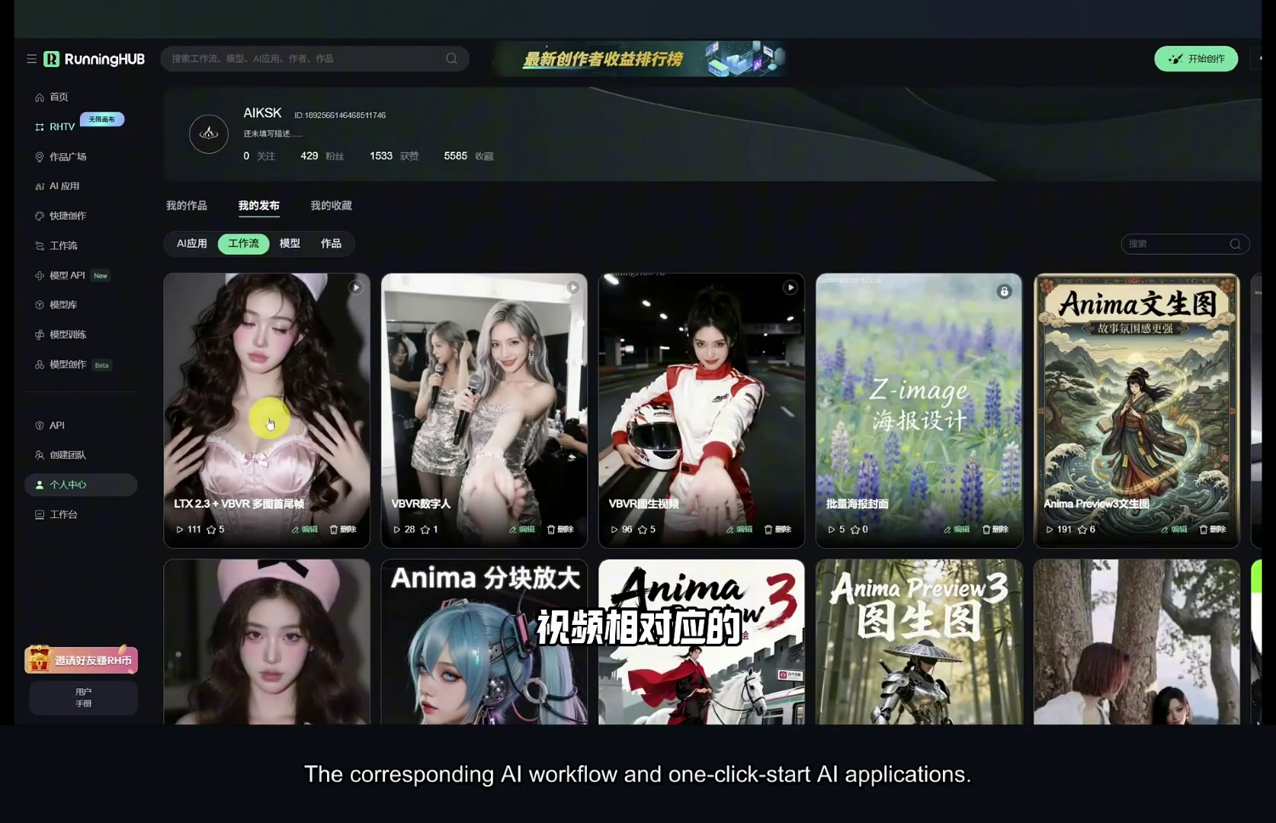
pyautogui.click(213, 440)
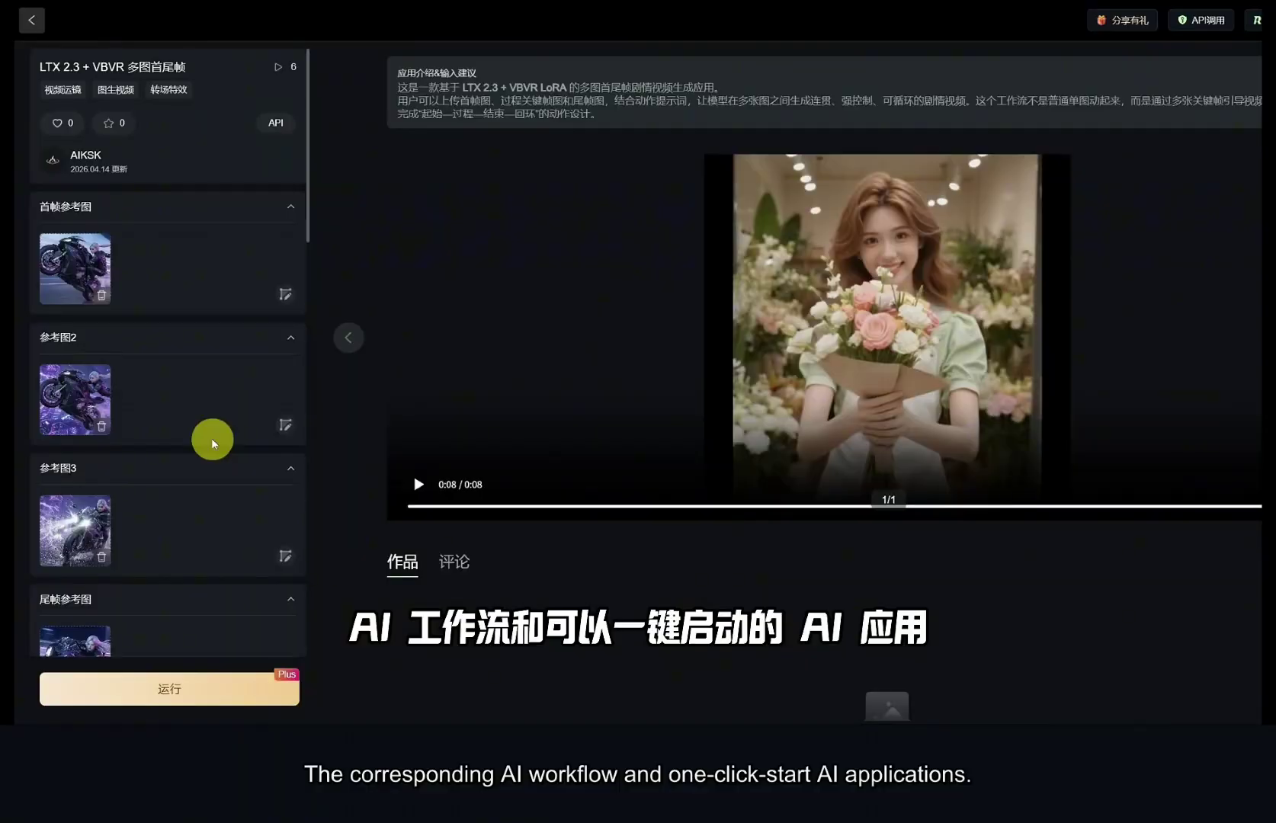
pyautogui.scroll(-3, 191, 398)
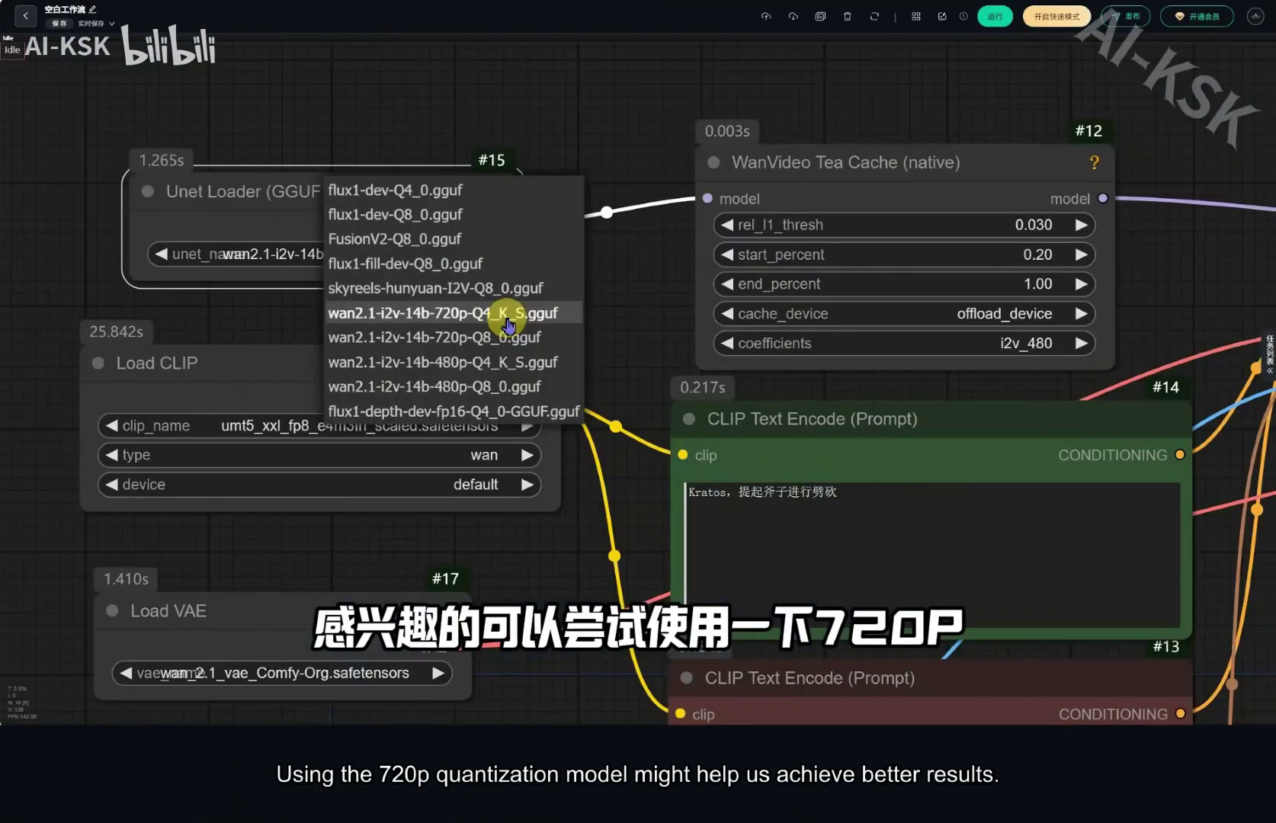
# Step: Set the Unet Loader (GGUF) model to wan2.1-i2v-14b-720p-Q4_K_S.gguf
pyautogui.scroll(-10, 627, 311)
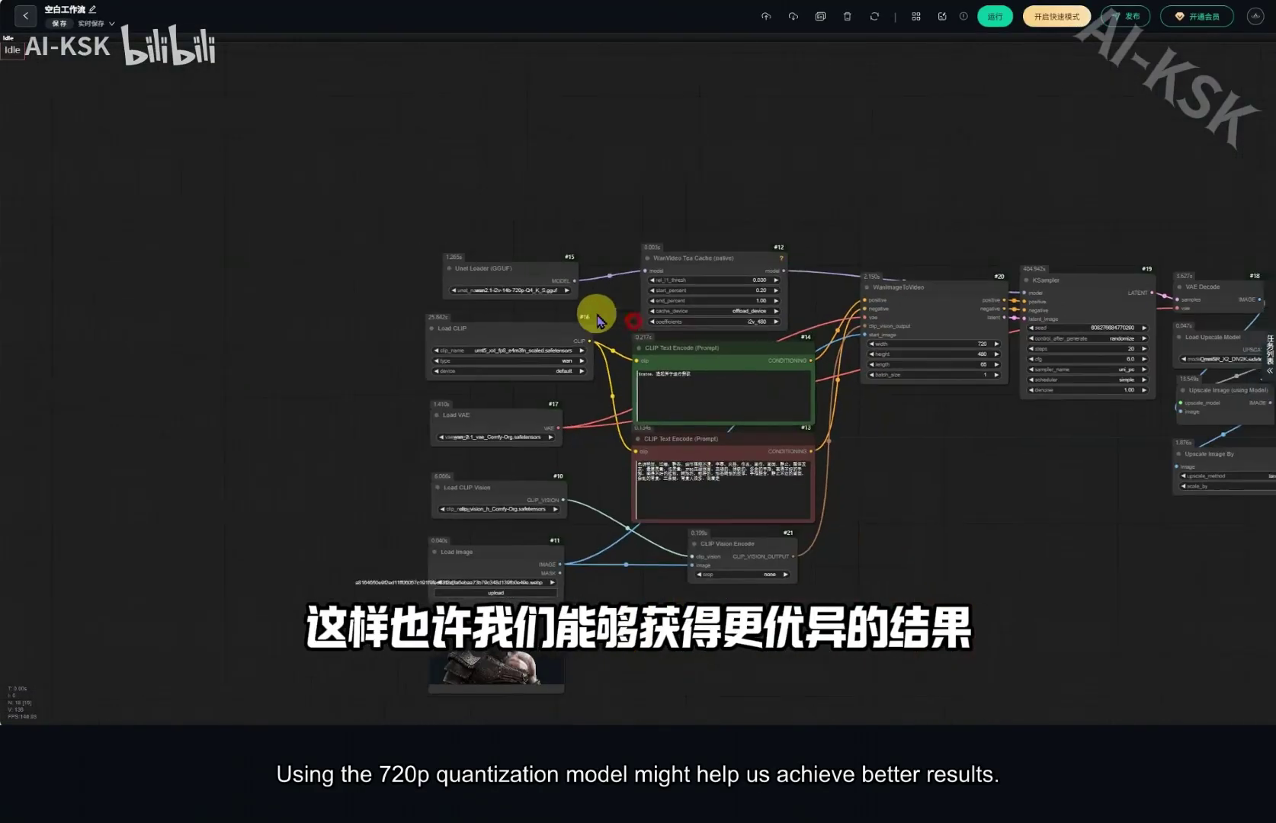
pyautogui.scroll(-8, 193, 265)
pyautogui.scroll(8, 384, 228)
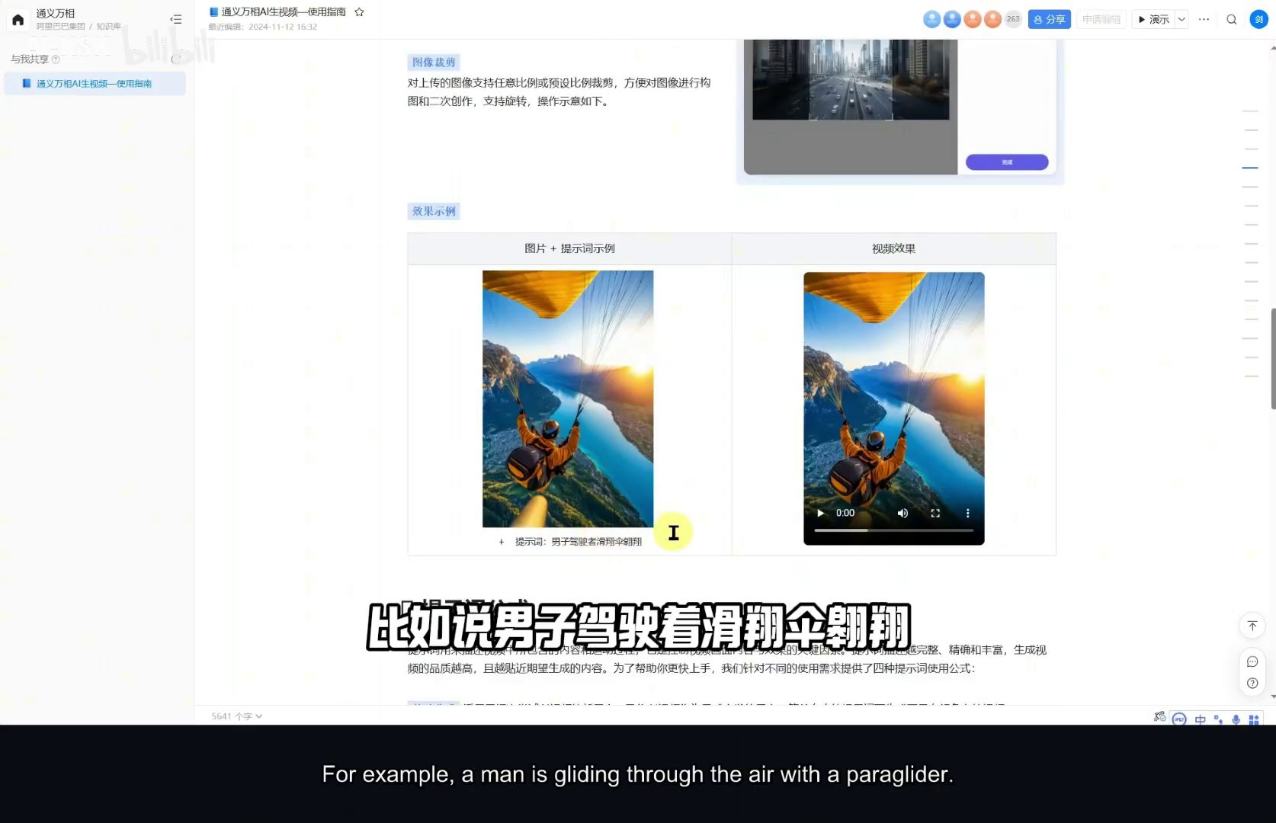
# Step: Look at the paragliding image-and-prompt example in the 通义万相 AI video guide
pyautogui.scroll(-5, 674, 533)
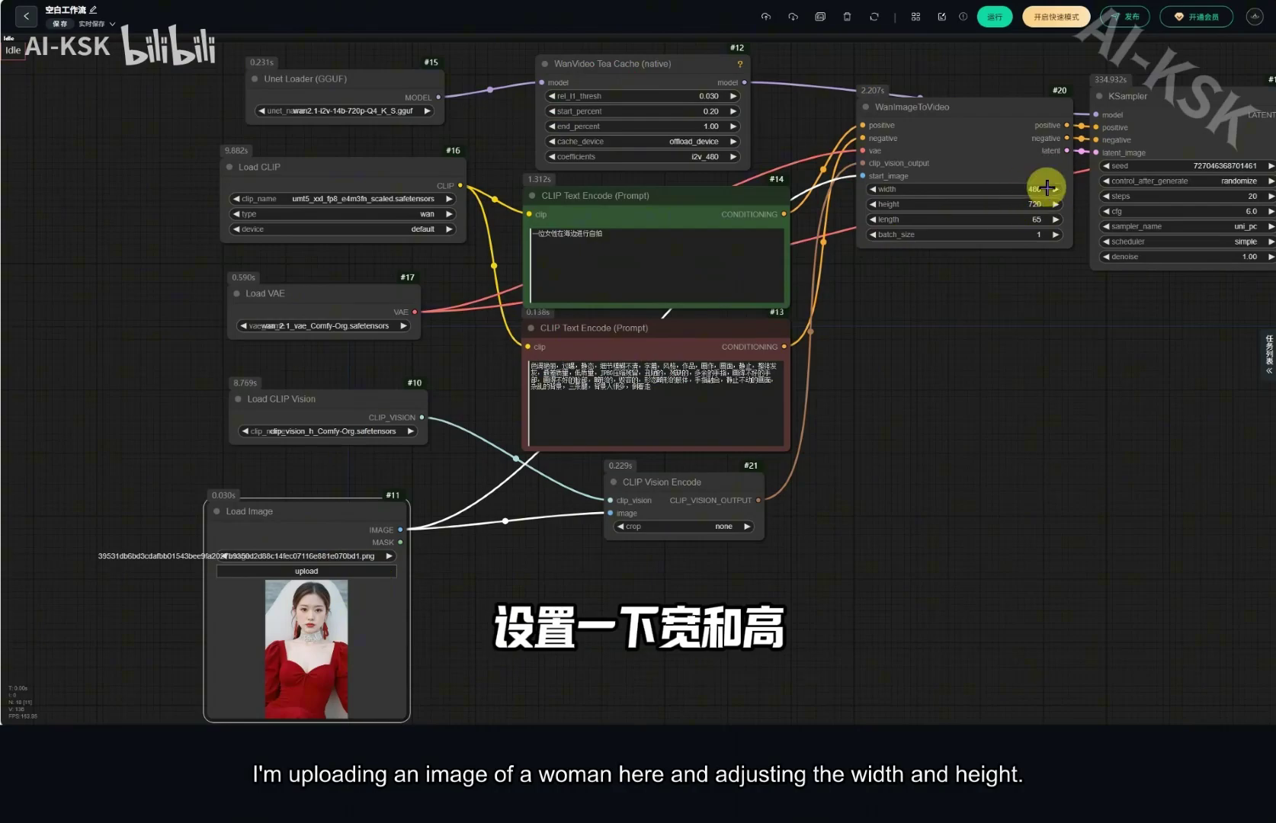
# Step: Run the image-to-video workflow with the prompt 一位女性在海边进行自拍 at width 480, height 720 and length 65
pyautogui.scroll(5, 757, 152)
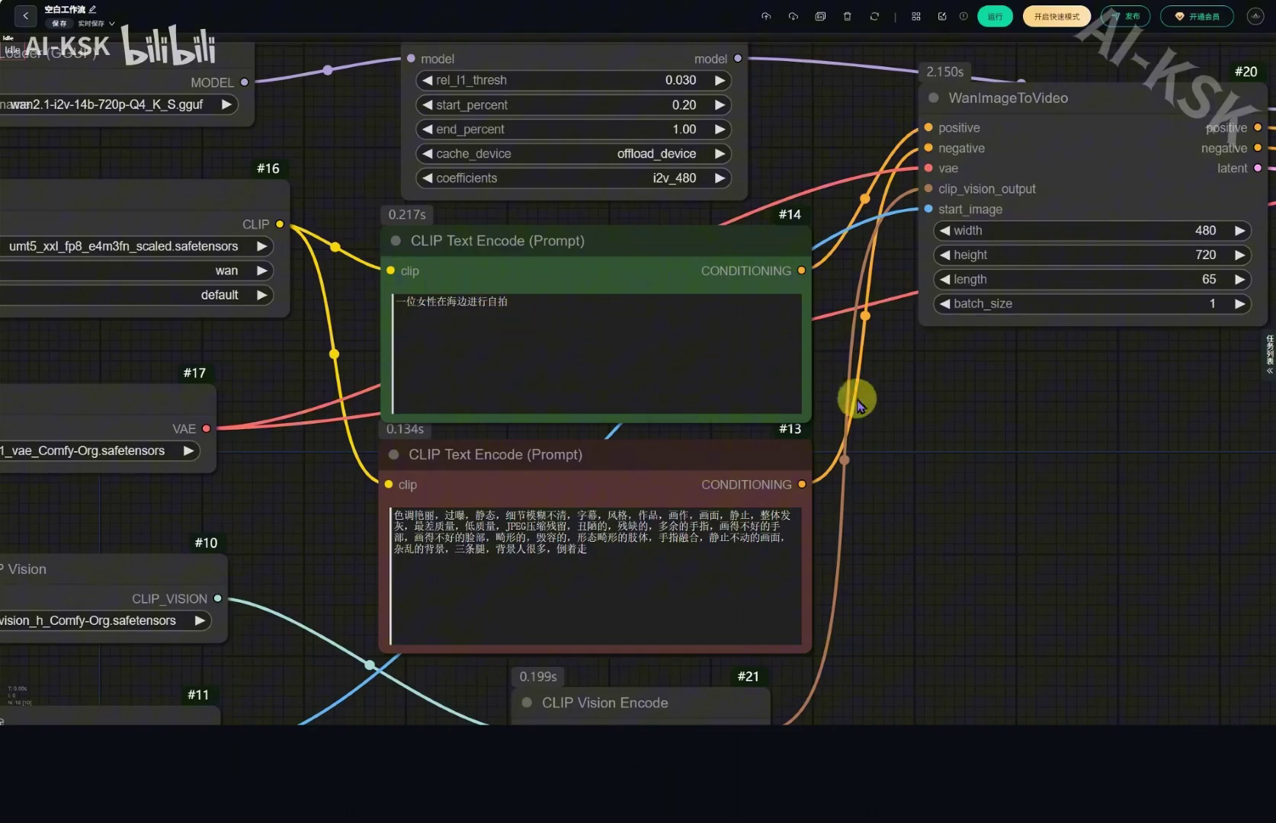
pyautogui.scroll(-5, 877, 398)
pyautogui.moveTo(892, 399); pyautogui.dragTo(779, 379)
pyautogui.scroll(-2, 801, 351)
pyautogui.click(995, 16)
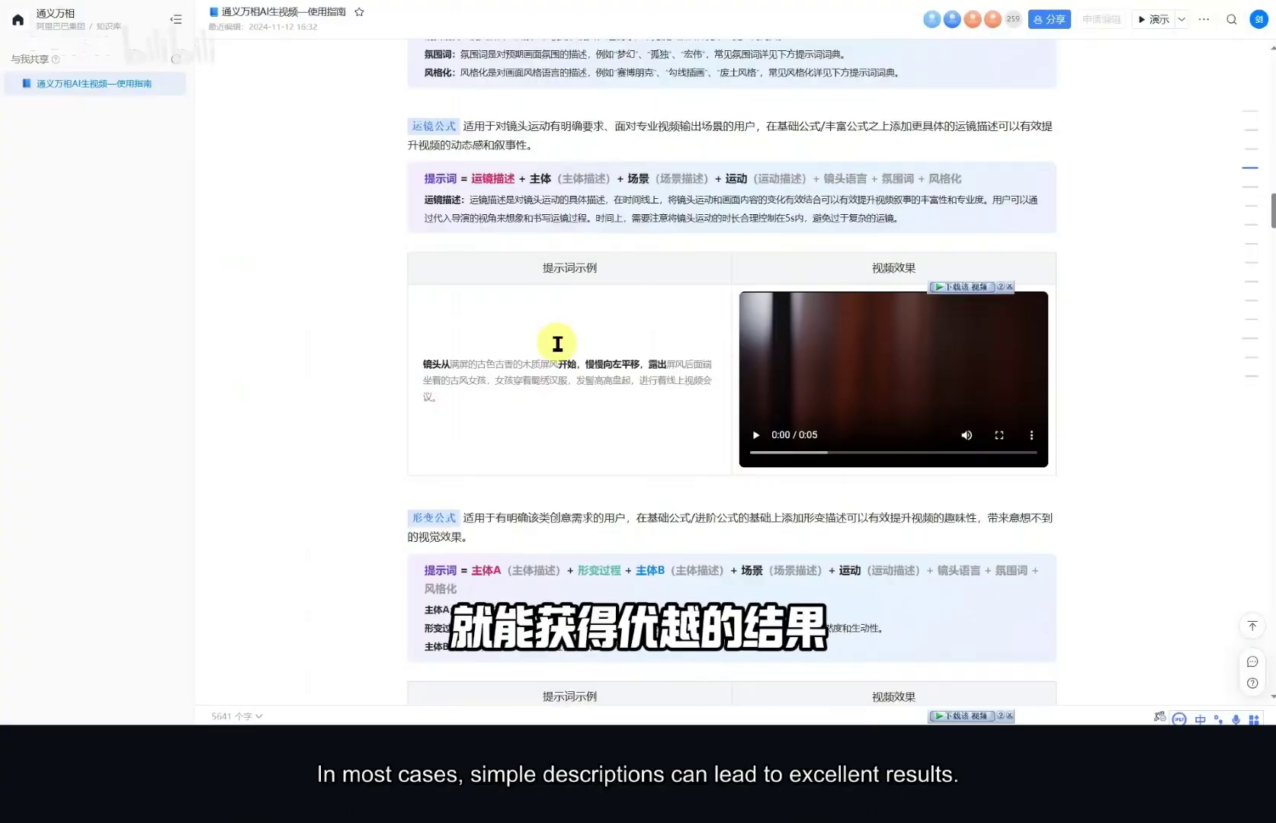
# Step: Read the basic and advanced prompt formulas (基础公式, 进阶公式) in the 通义万相 guide
pyautogui.scroll(5, 456, 317)
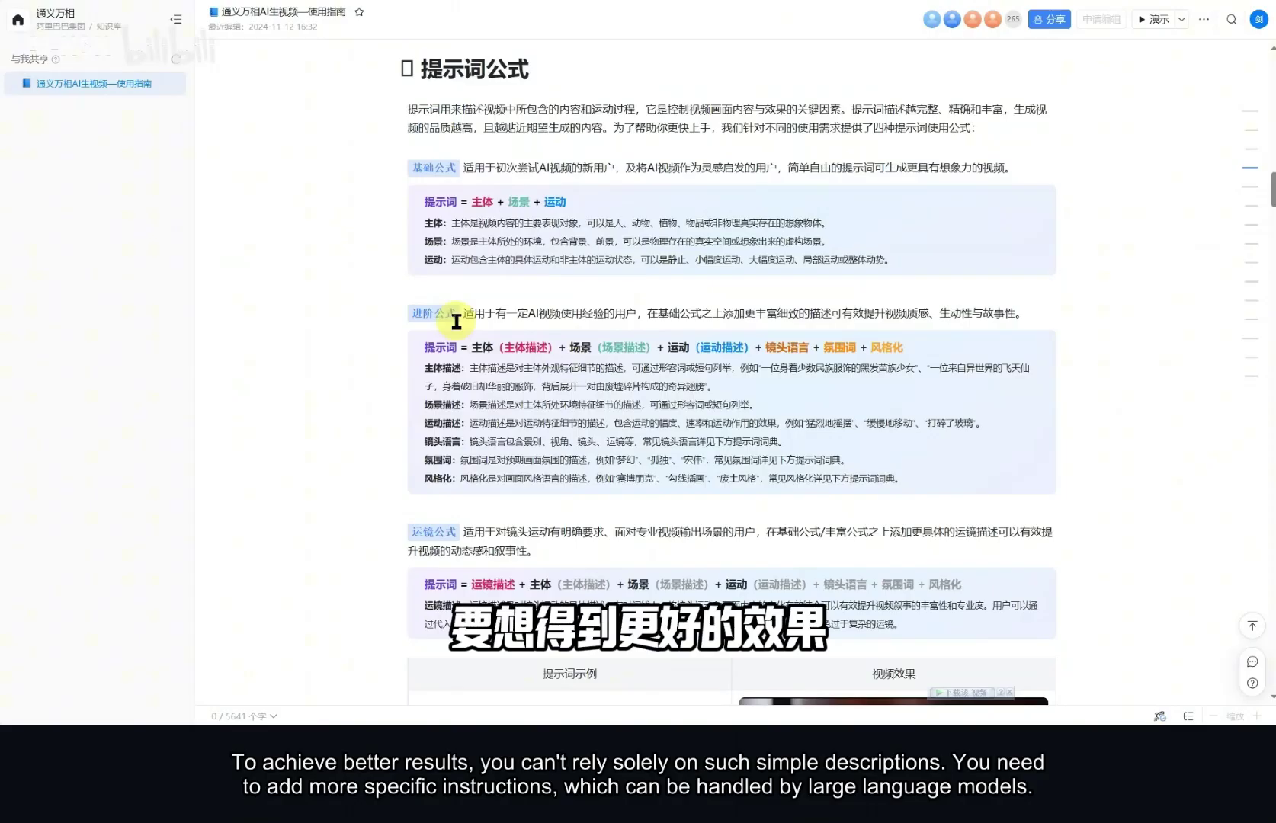